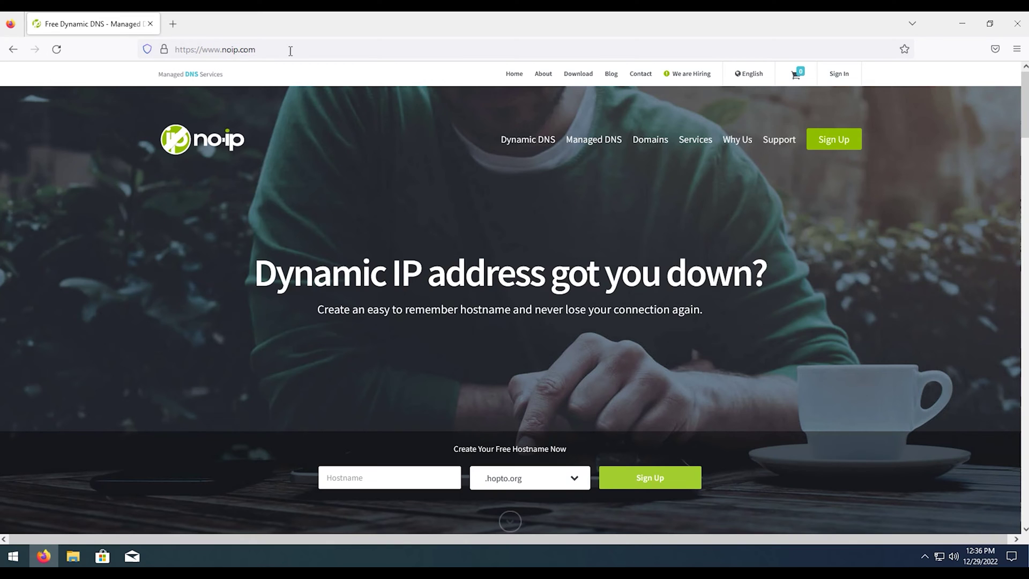
click(847, 149)
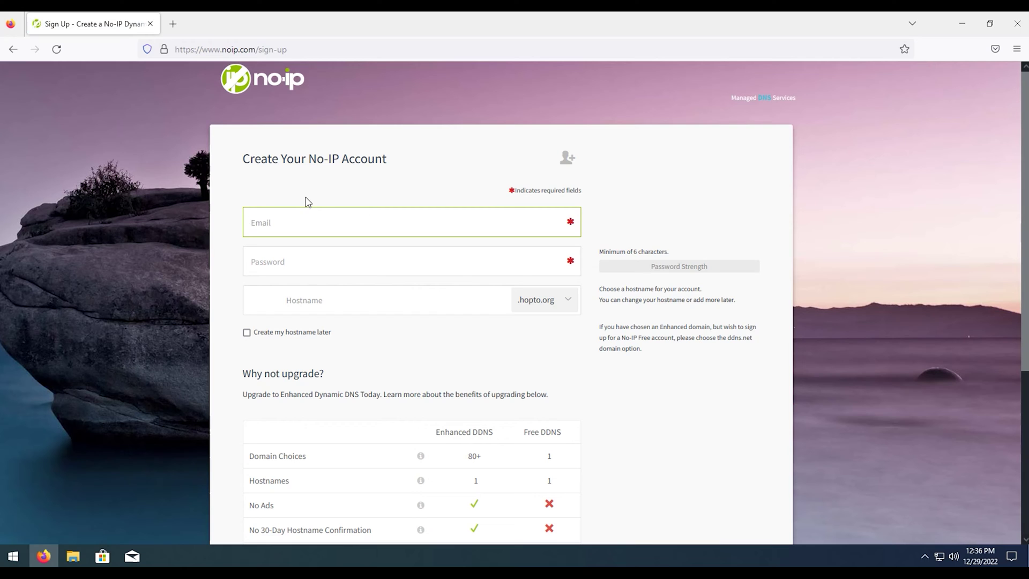
click(347, 301)
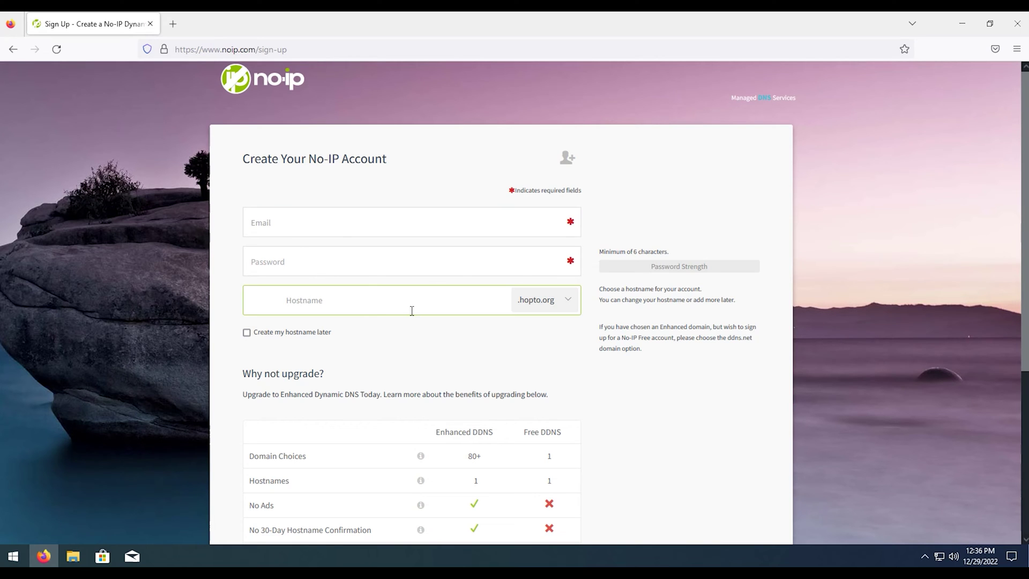
click(556, 305)
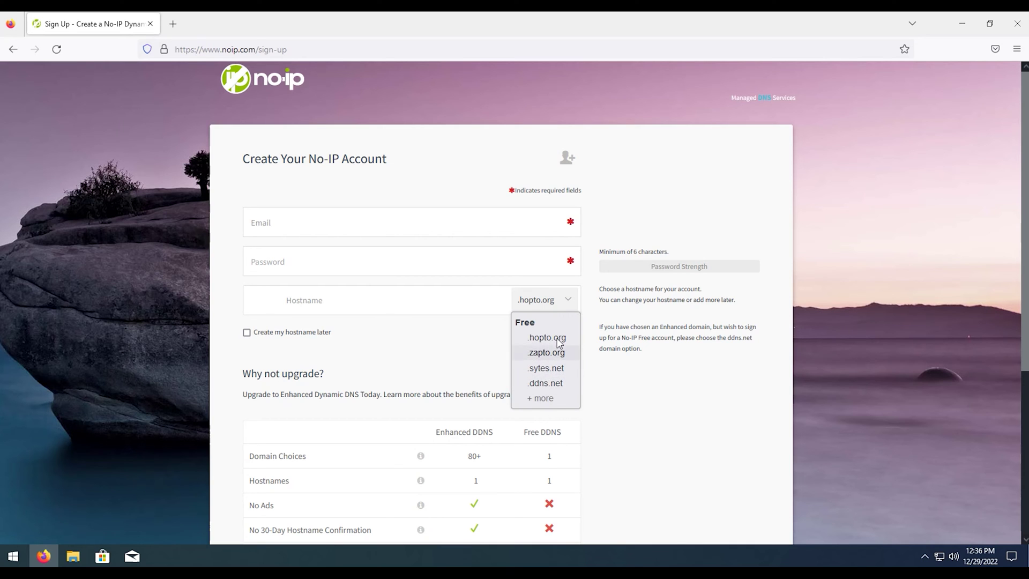
click(552, 384)
click(363, 299)
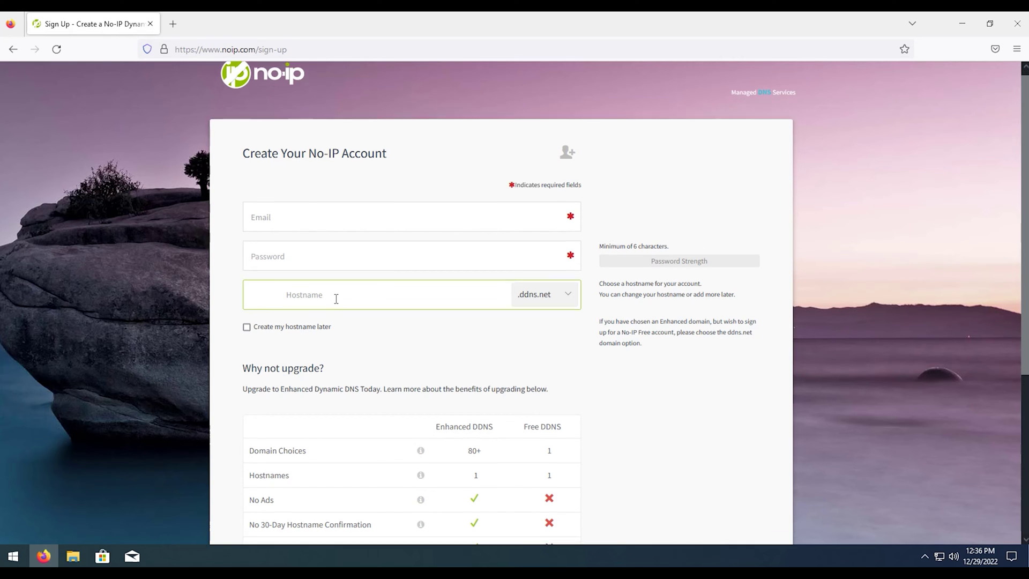
scroll(282, 285, down, 3)
scroll(330, 337, down, 2)
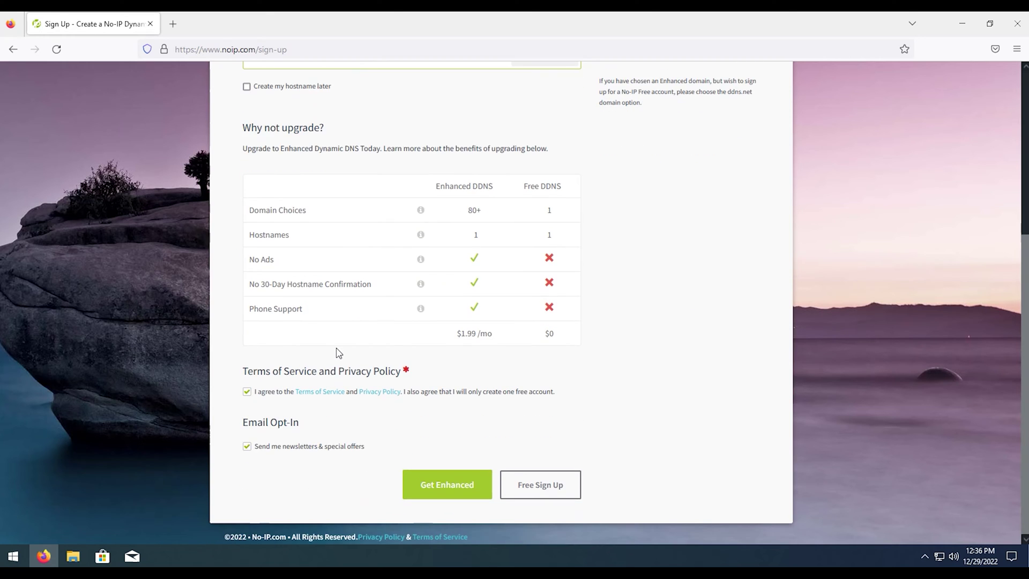
scroll(338, 351, up, 5)
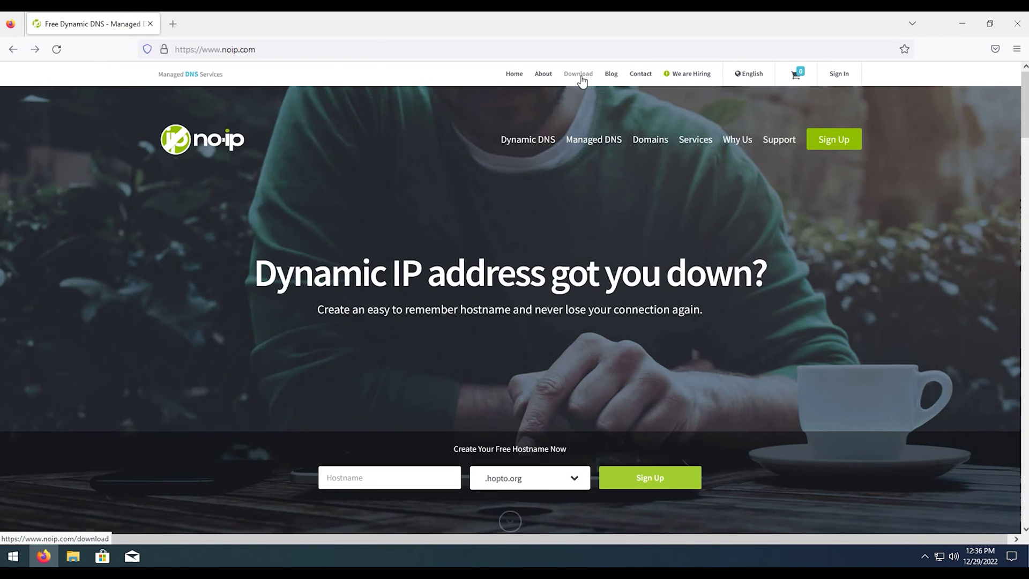
Step: Go to the No-IP Dynamic Update Client download page
click(582, 80)
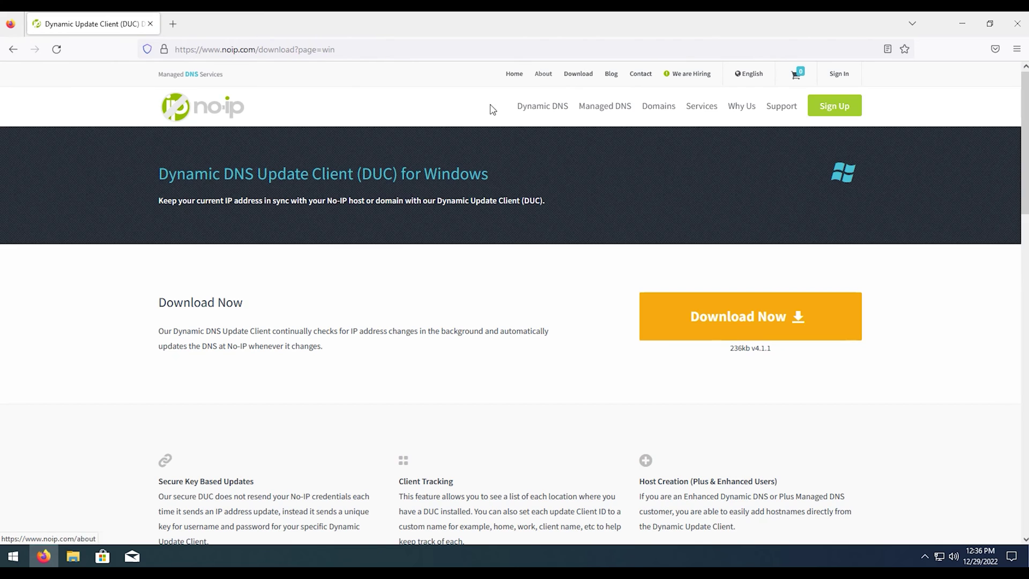
drag(403, 173, 360, 173)
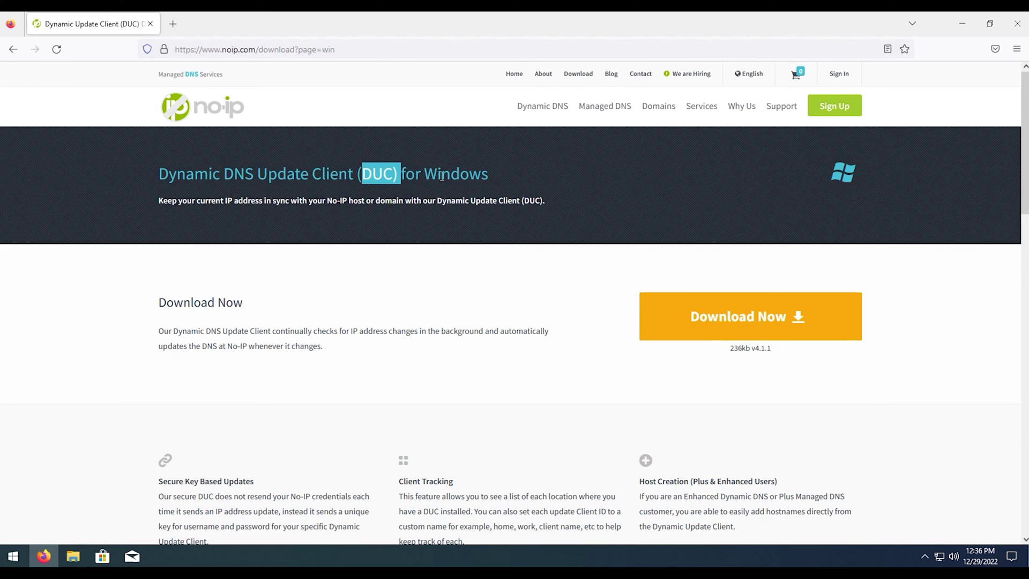
click(445, 173)
drag(436, 173, 534, 188)
click(533, 187)
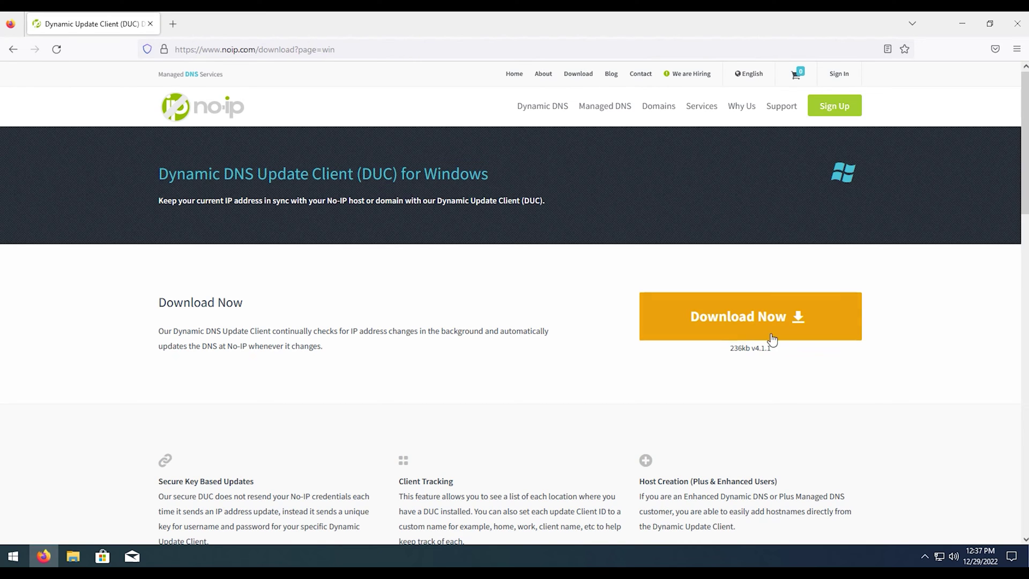
Step: Download the Windows installer DUCSetup_v4_1_1.exe and run it from Firefox's downloads list
click(750, 317)
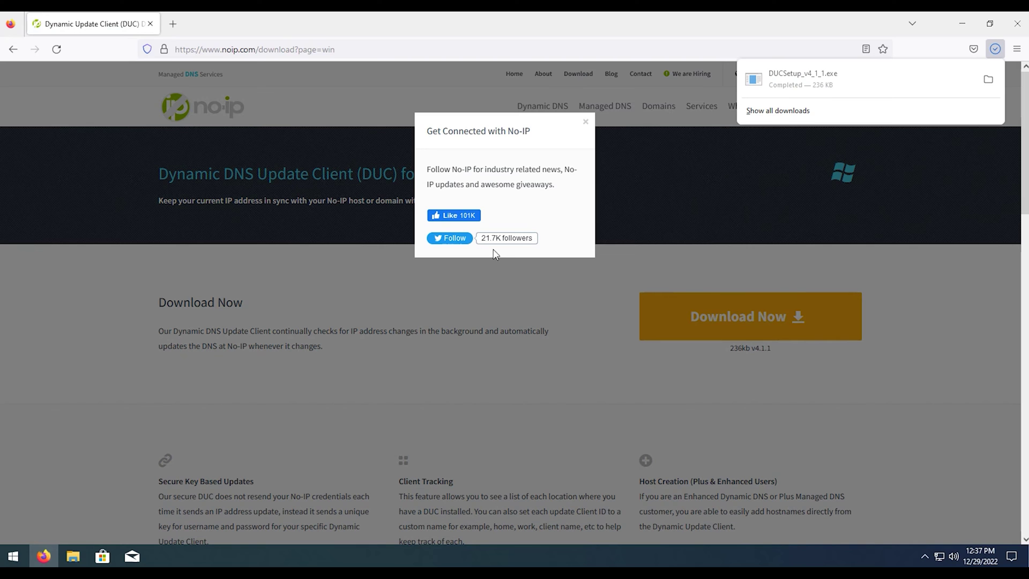
click(995, 48)
click(827, 75)
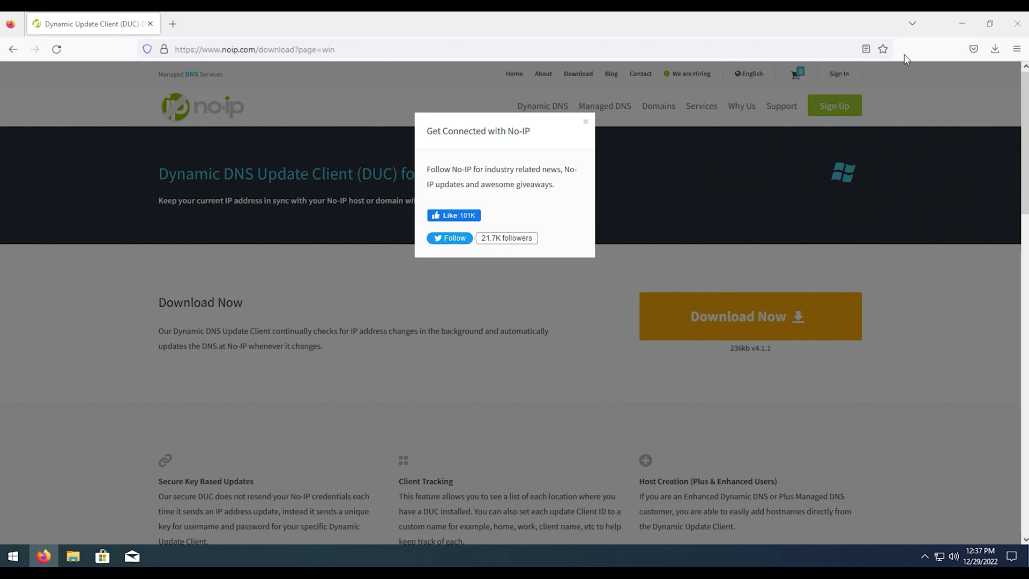
Step: Install NO-IP DUC V4.1.1 to C:\Program Files (x86)\No-IP, accepting the licence, and launch it
click(459, 372)
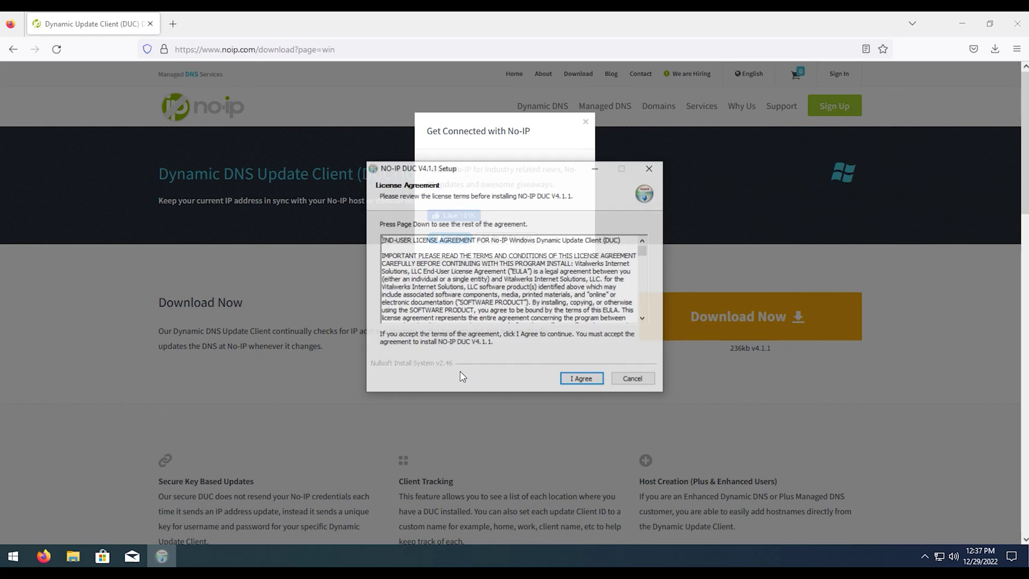
click(579, 383)
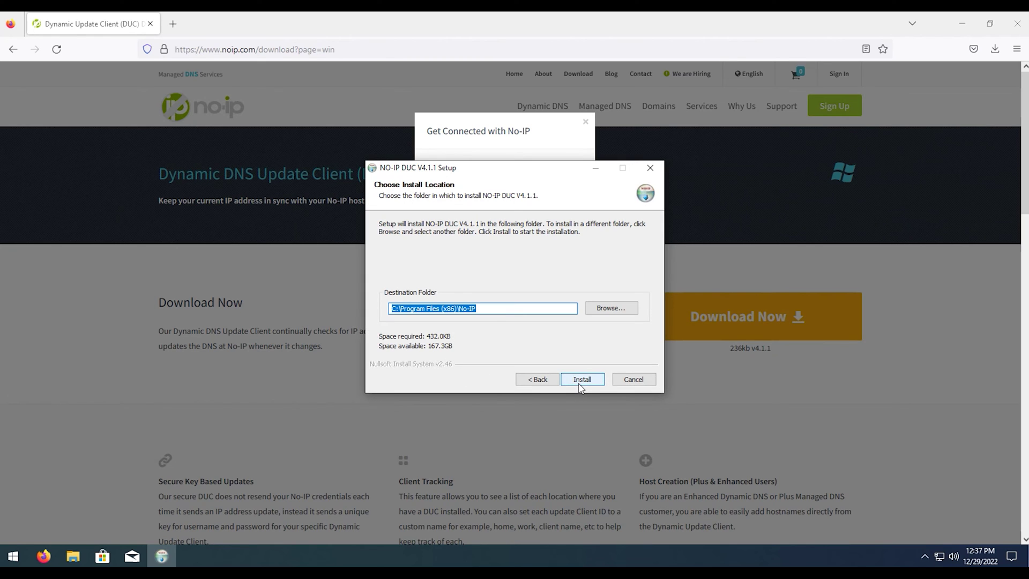
click(579, 384)
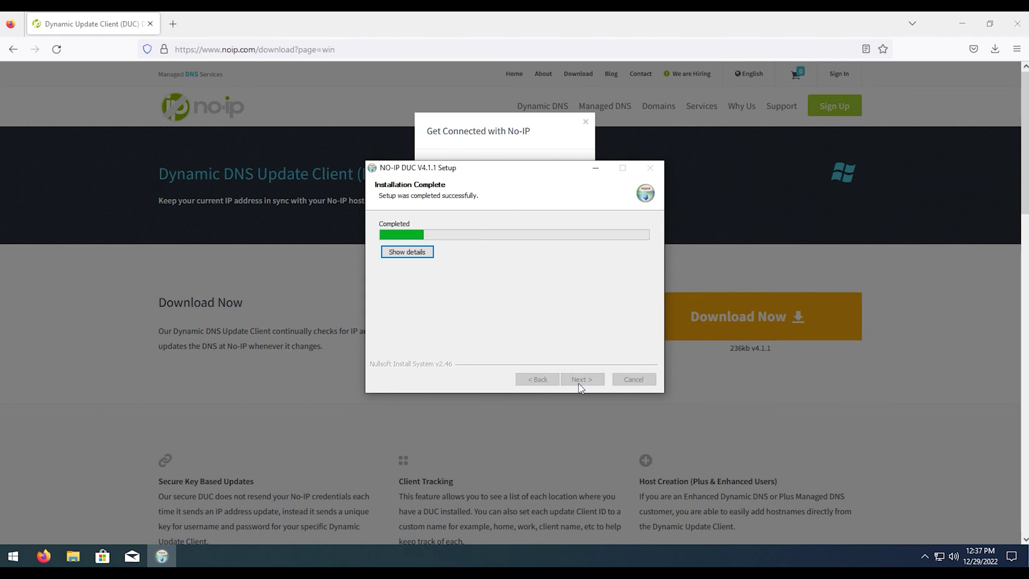
click(580, 382)
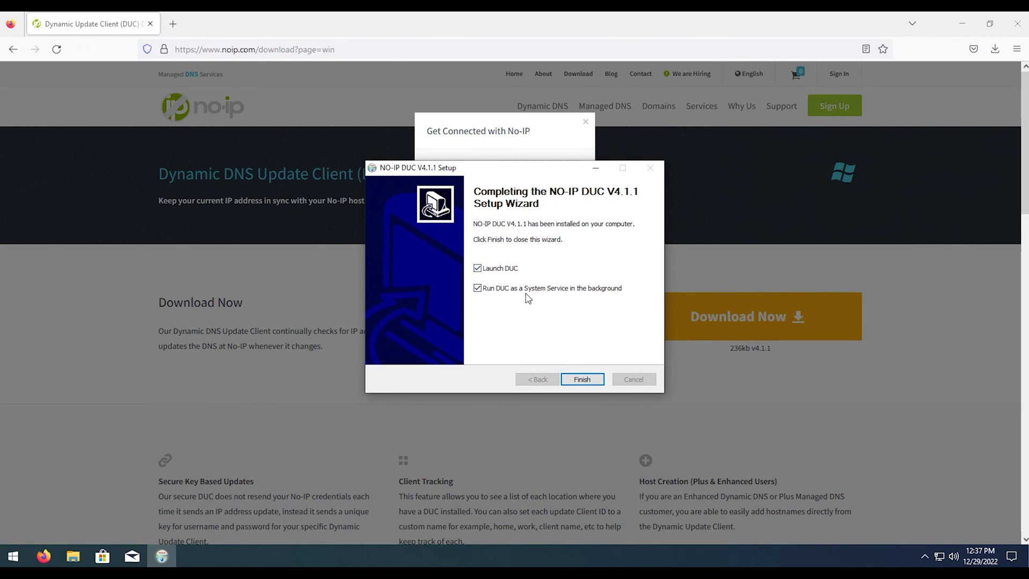
click(587, 381)
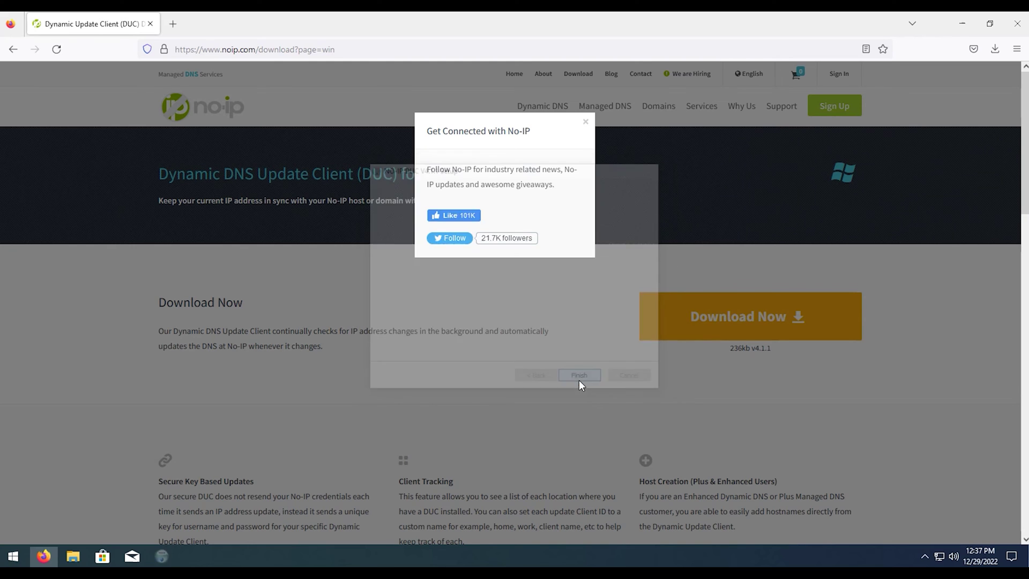
Step: Sign in to DUC with the account e-mail and password, then tick and save the ddns.net host
click(962, 24)
click(490, 261)
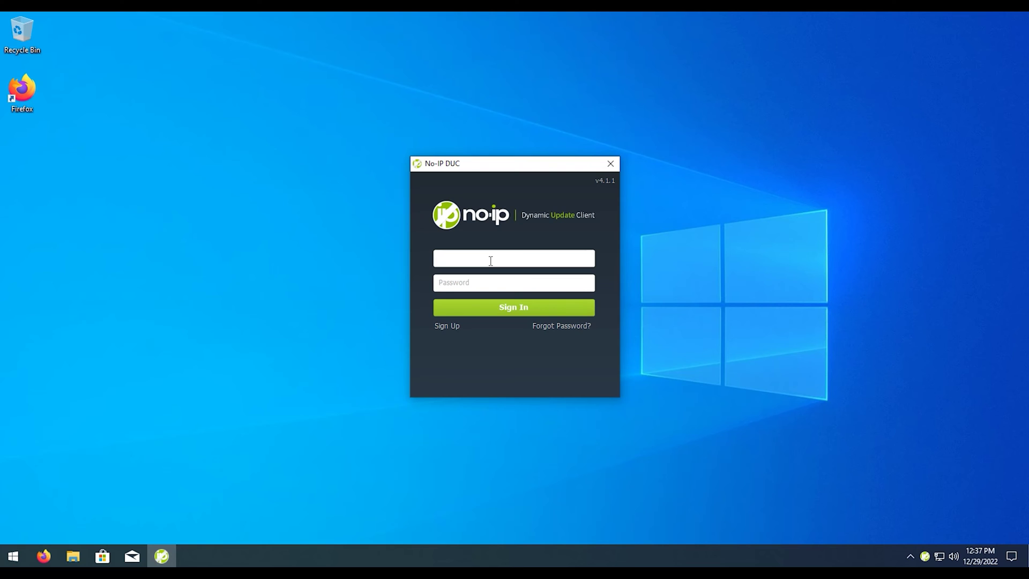
click(439, 282)
text(******)
key(Return)
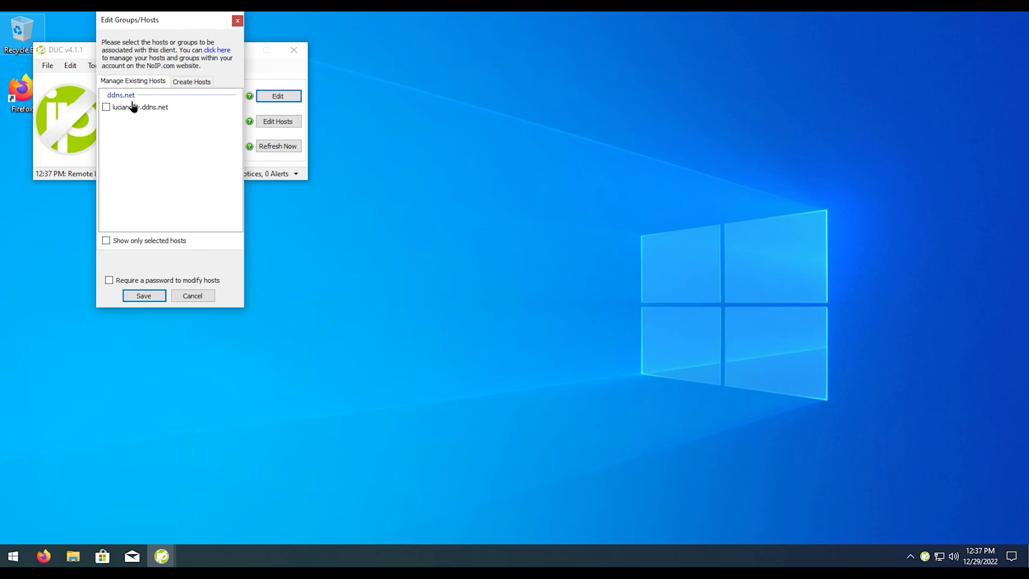
click(106, 107)
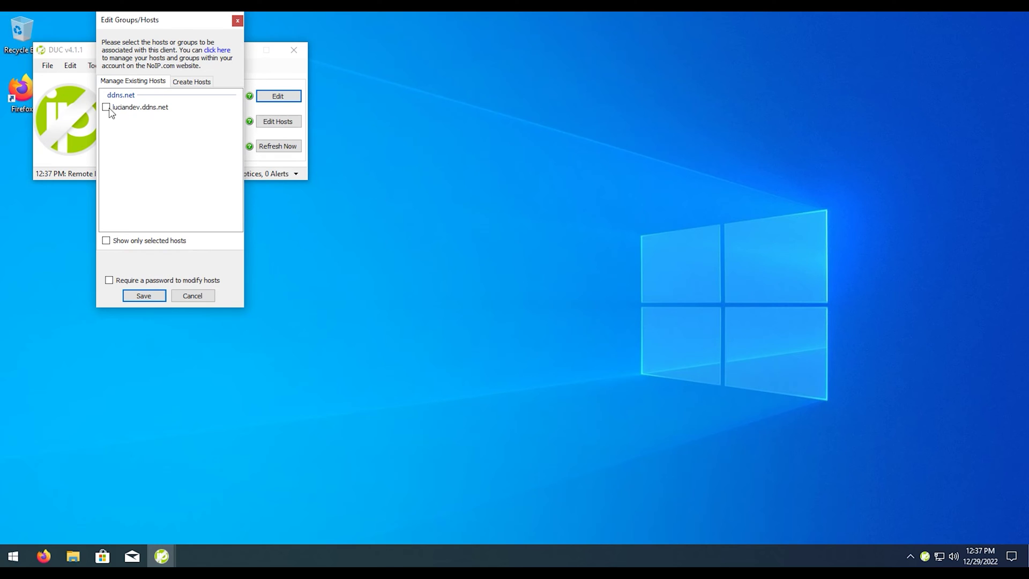
click(147, 295)
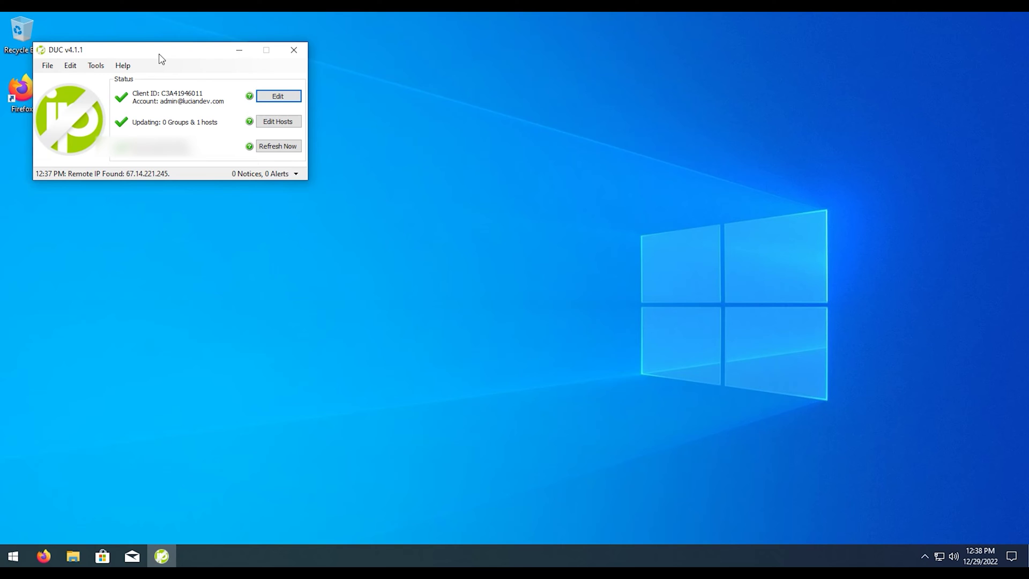
Step: Open Edit Hosts to review the single ddns.net host being updated
click(271, 122)
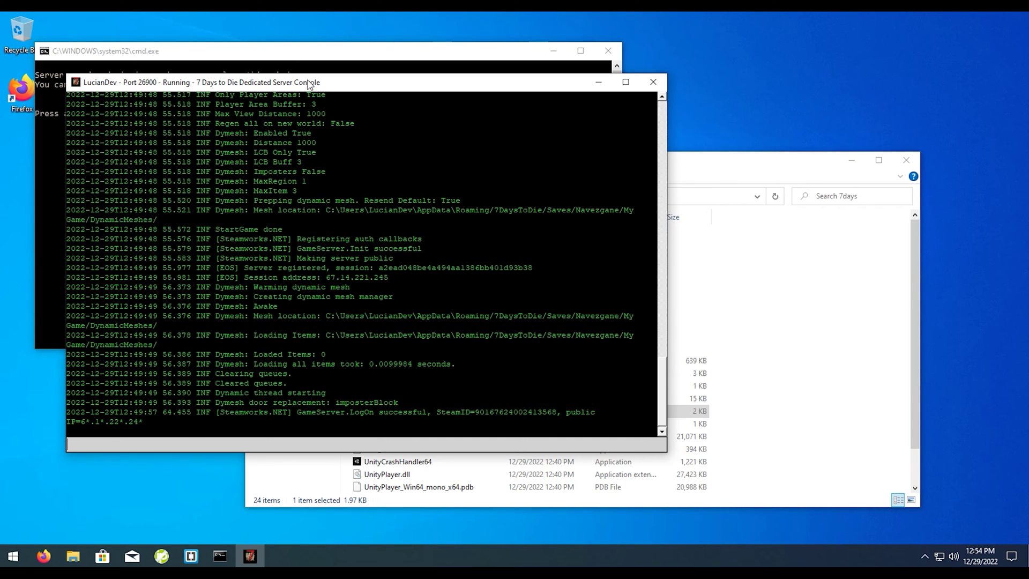
Step: Move the running dedicated server console window slightly aside
drag(308, 87, 316, 88)
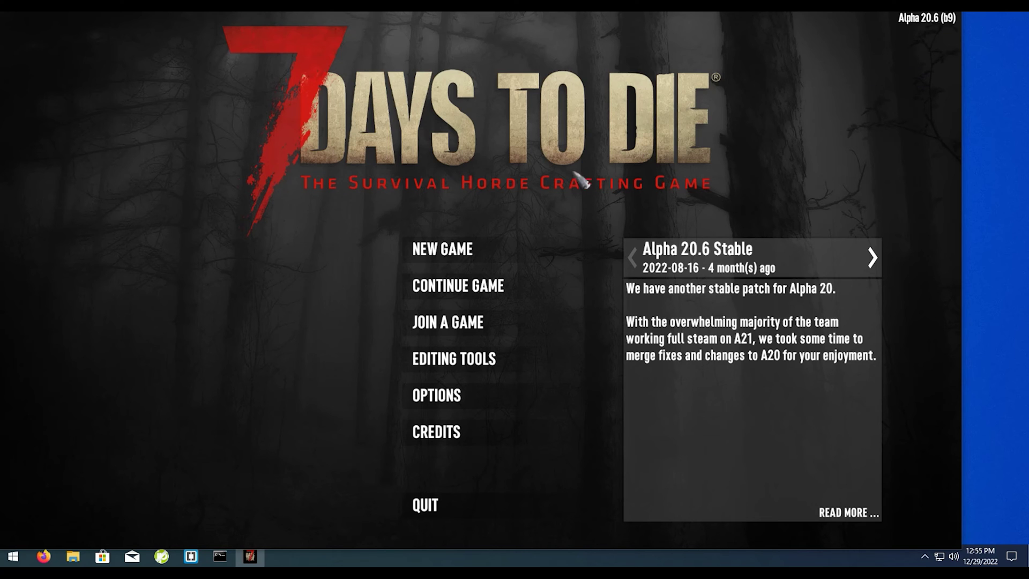
Step: Join the dedicated server by direct connection to the ddns.net hostname on port 26900
click(471, 326)
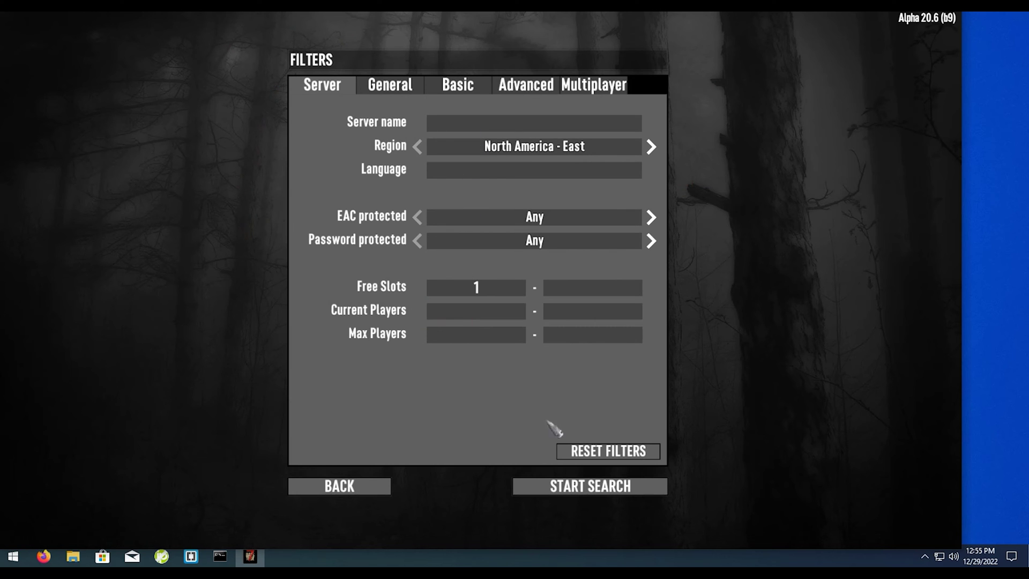
click(584, 491)
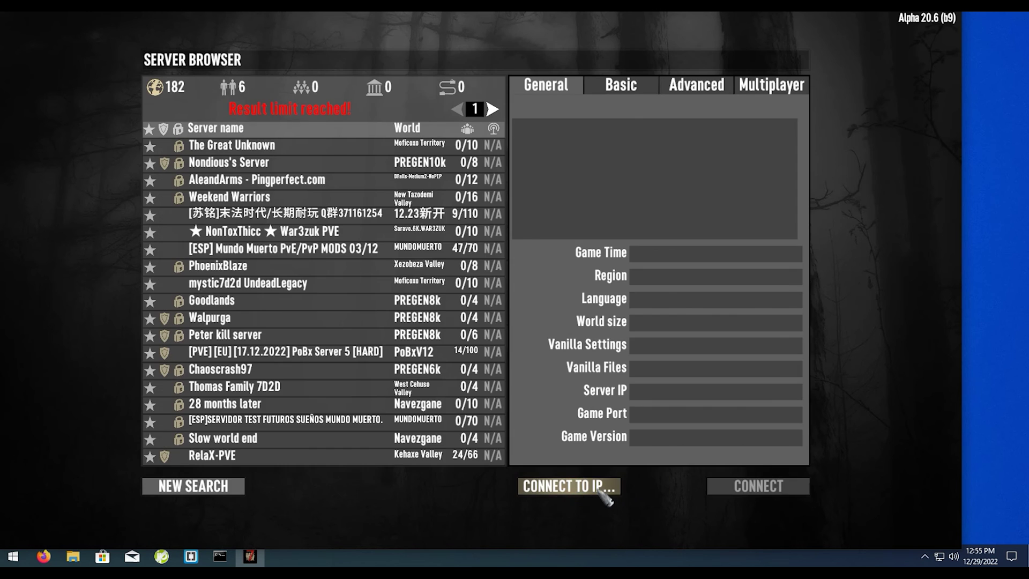
click(595, 492)
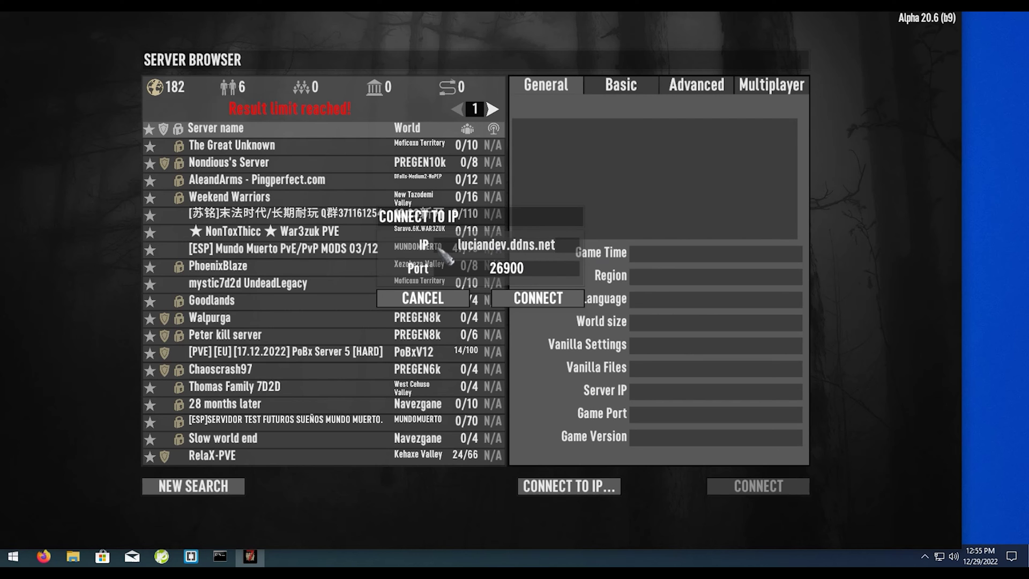
click(544, 299)
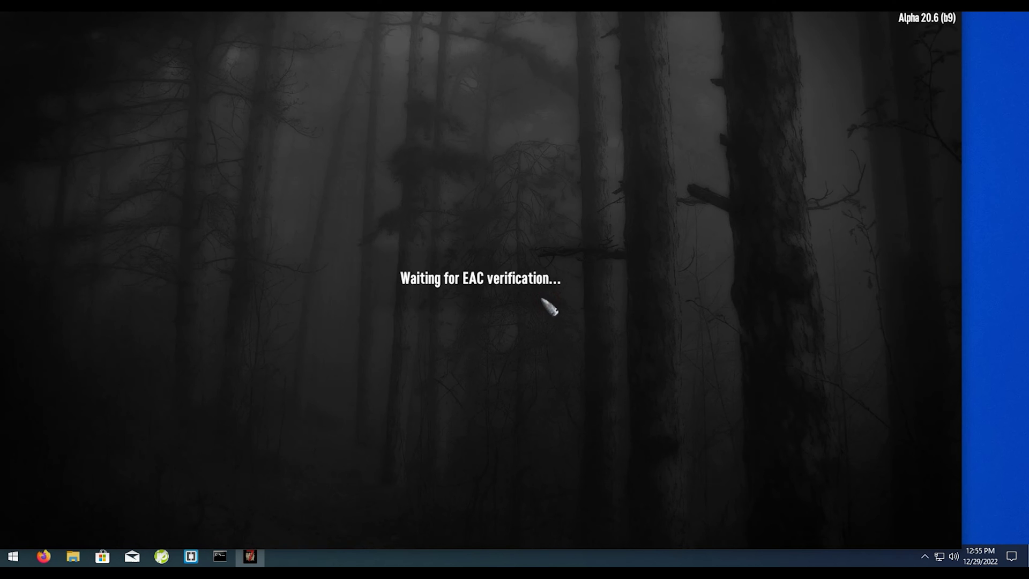